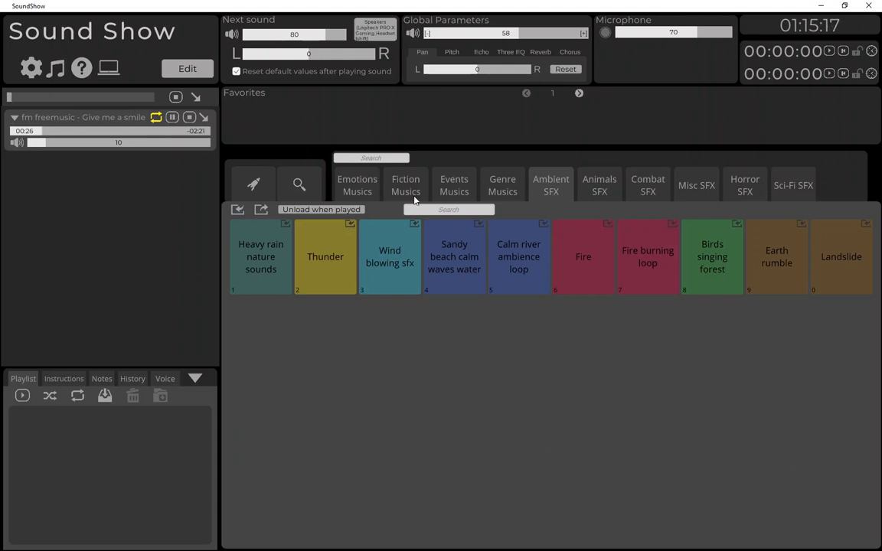
- Bring up the online search, clear the old 'thunder' query and keep FreeSounds.org as the source
click(310, 188)
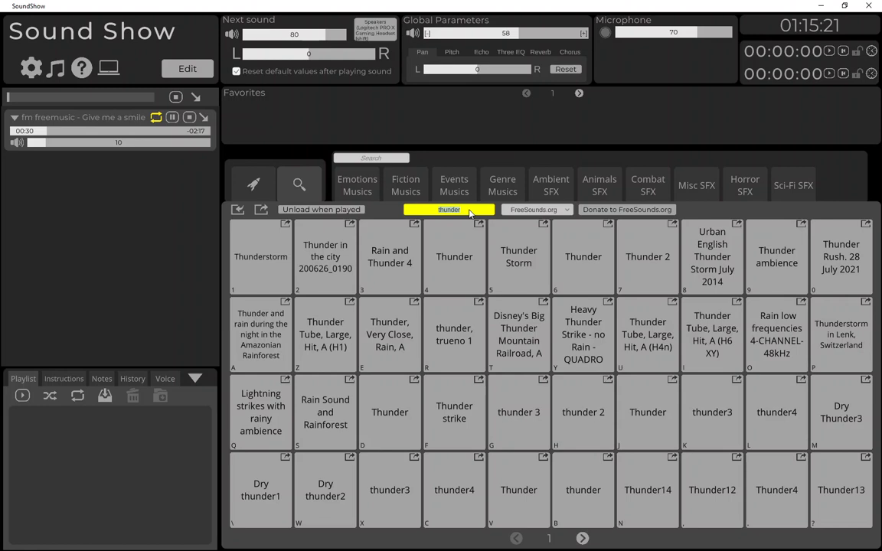
key(ctrl+a)
key(BackSpace)
click(510, 210)
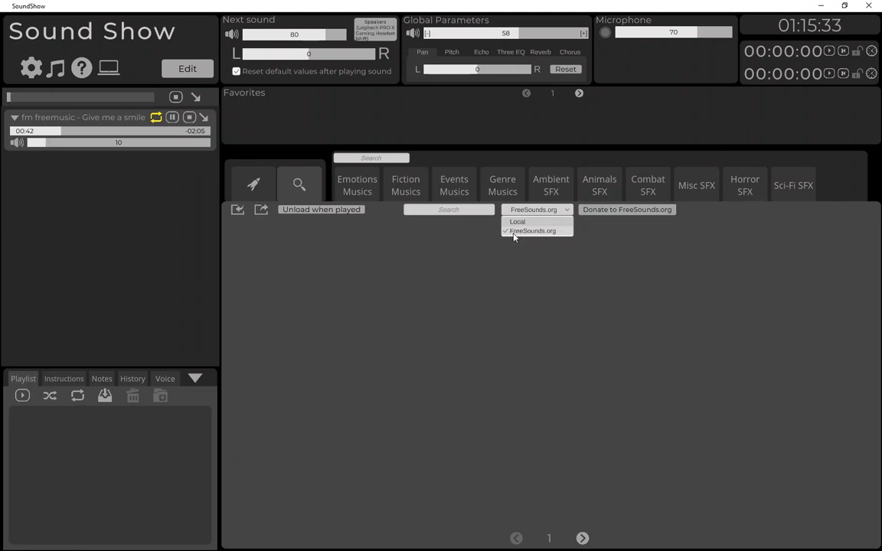
click(517, 231)
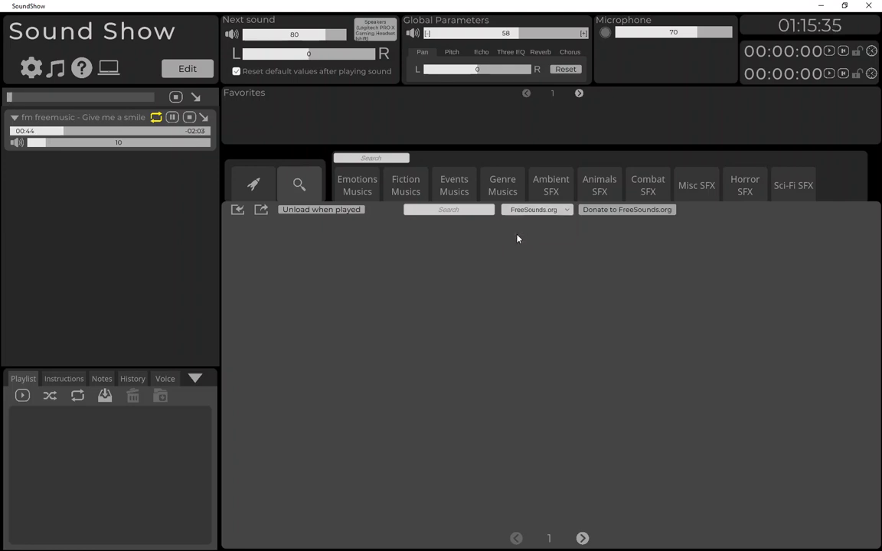
click(453, 211)
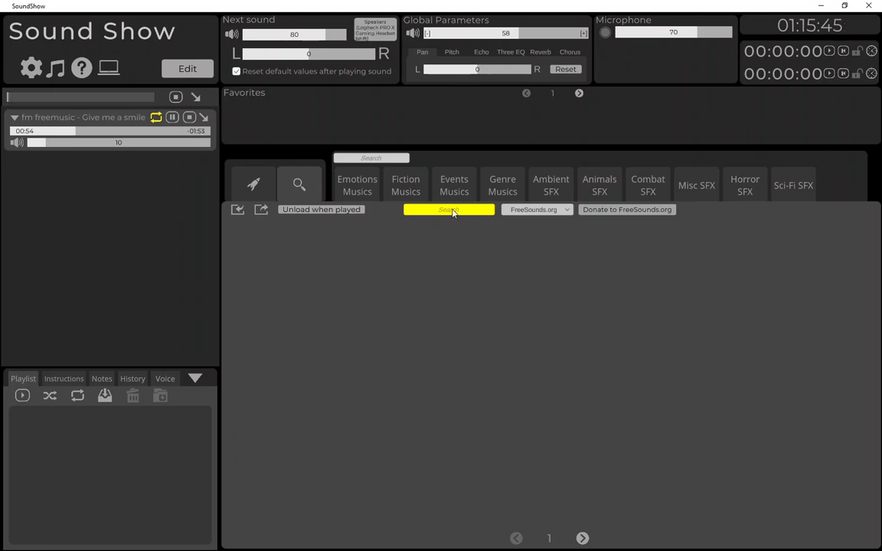
text(ligh)
text(tning)
- Run the 'lightning' search on FreeSounds.org to fill the grid with results
key(Return)
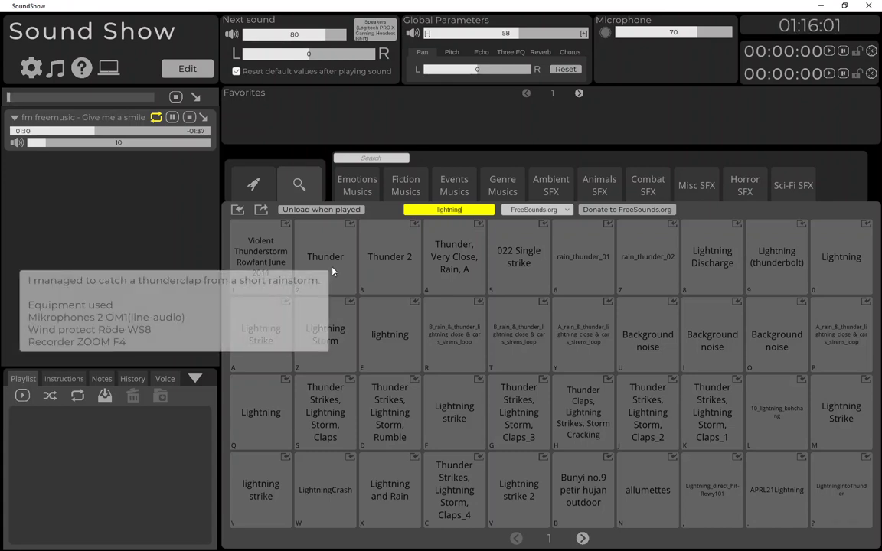
mouse_move(389, 335)
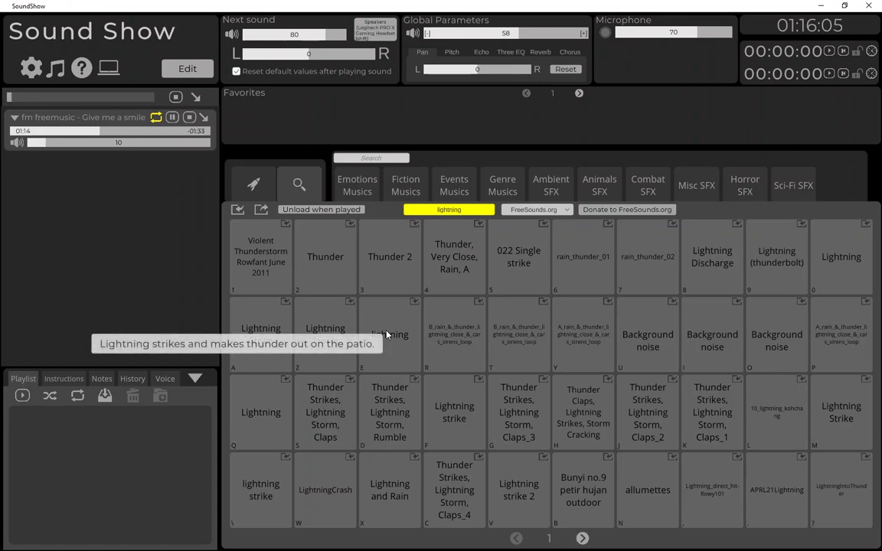
- Preview Thunder 2 at volume 100, Lightning Storm, Lightning Strike and the other lightning results
click(415, 226)
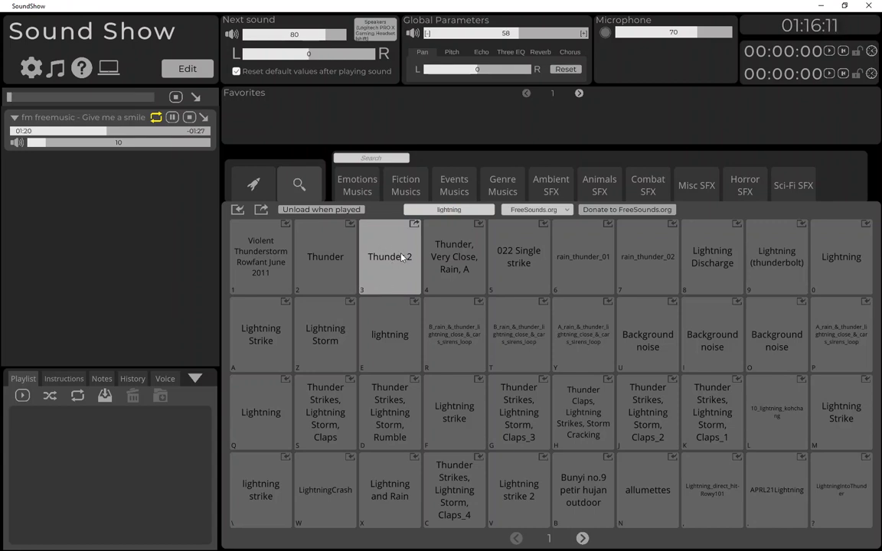
click(401, 257)
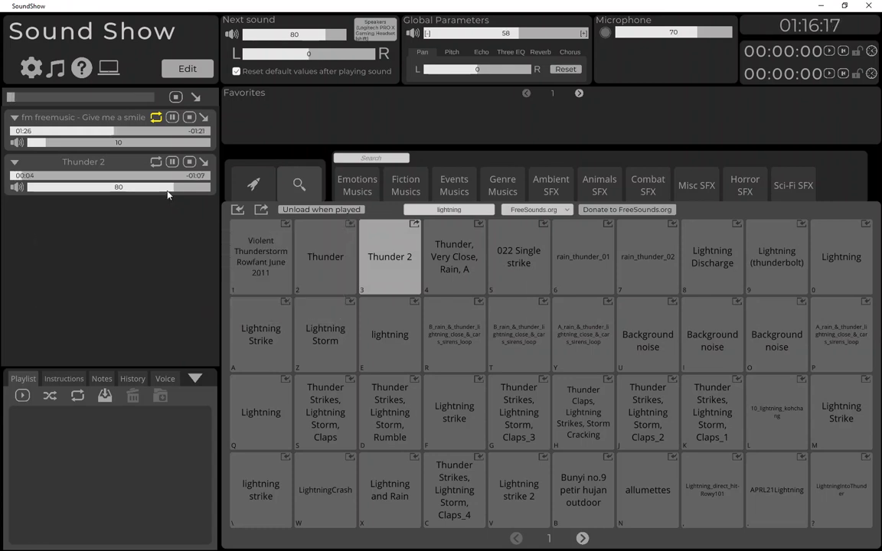
drag(167, 187, 233, 186)
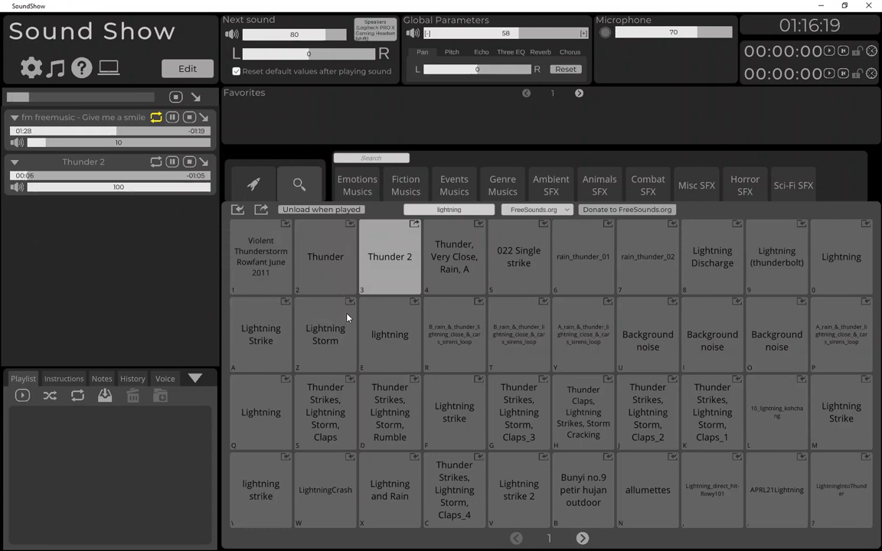
click(332, 339)
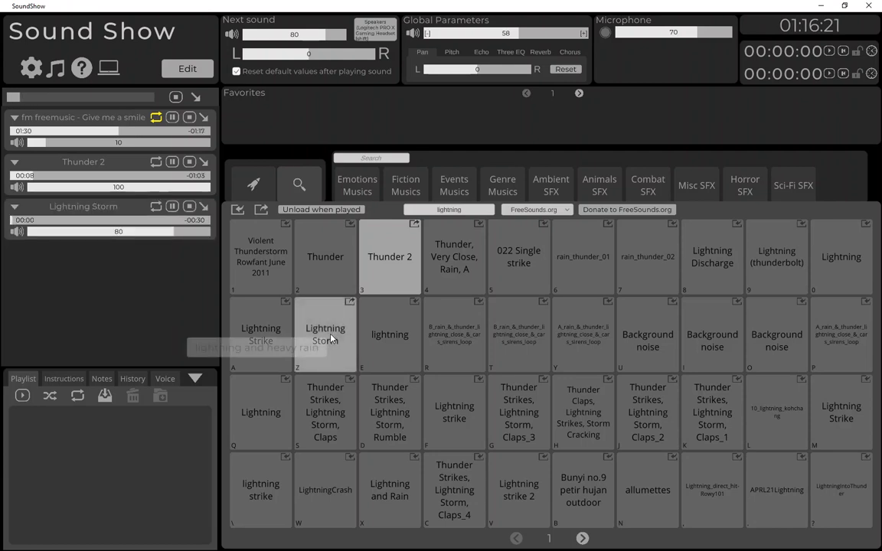
click(268, 333)
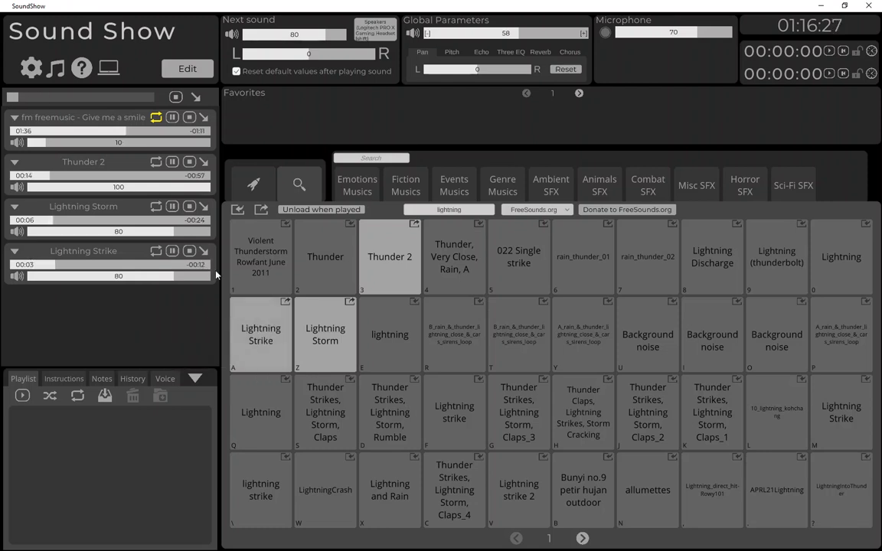
click(238, 211)
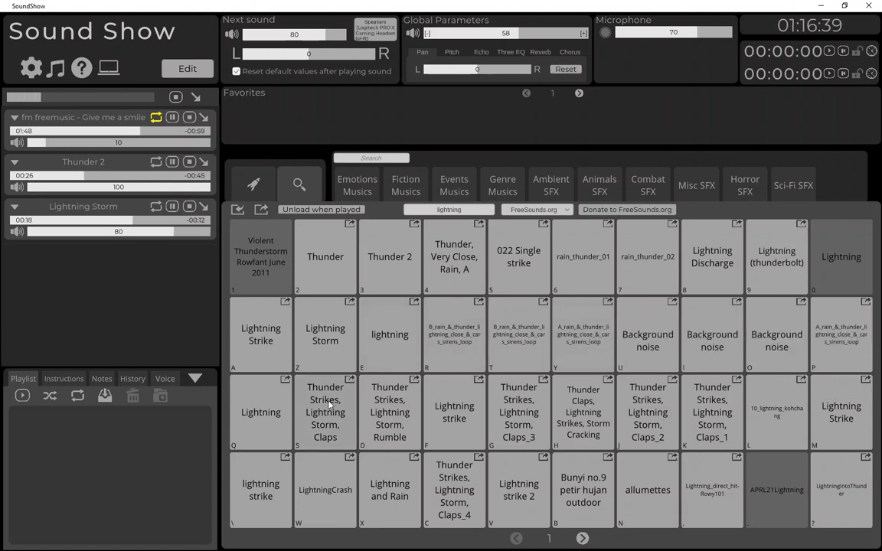
click(242, 497)
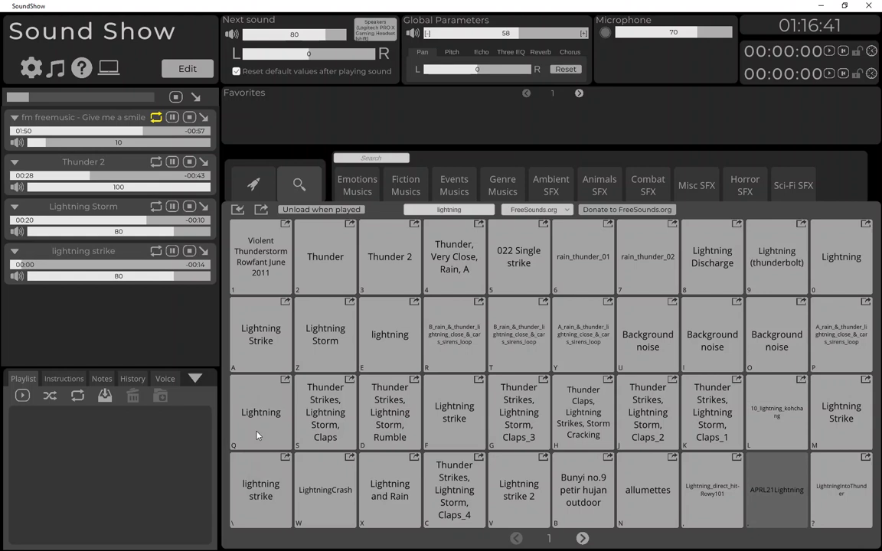
click(243, 392)
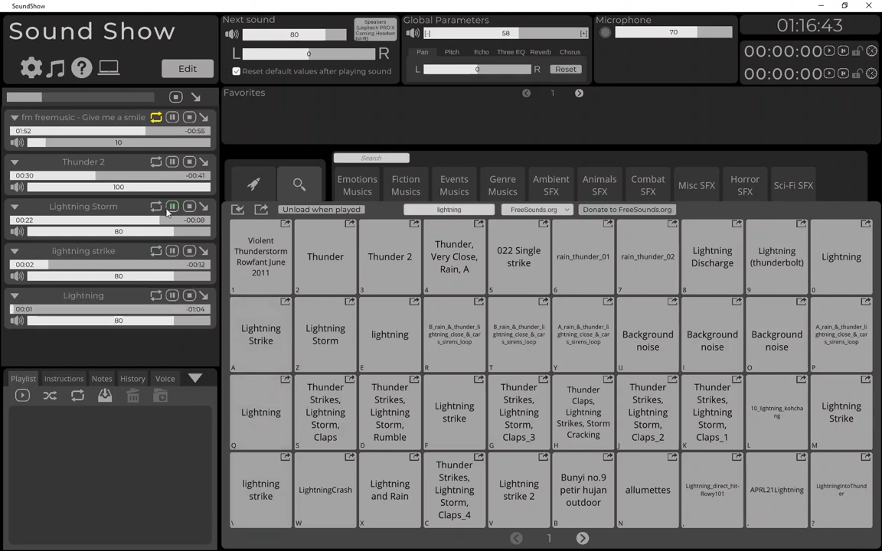
- Fade out all four lightning previews so only the background music keeps playing
click(204, 161)
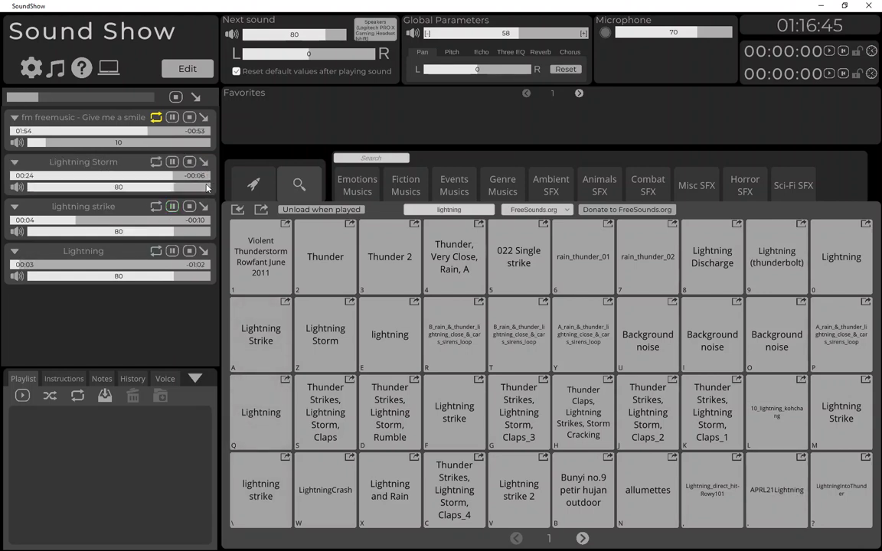
click(204, 162)
click(203, 161)
click(204, 206)
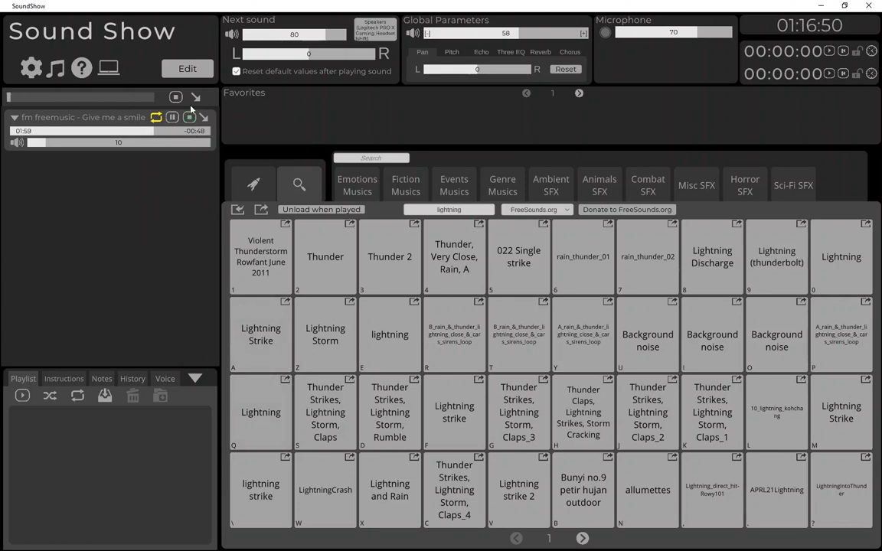
- In editing mode, move the Lightning Strike tile into the Ambient SFX category and save the modifications
click(187, 69)
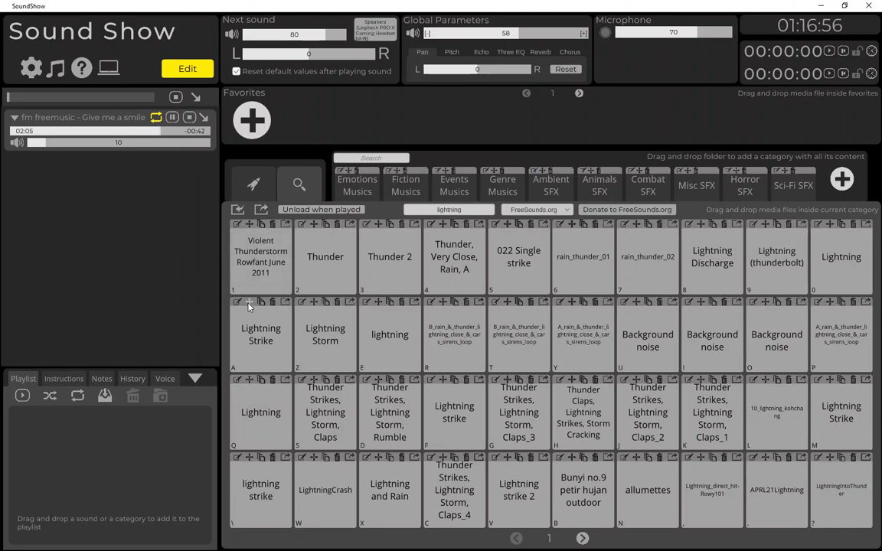
drag(248, 306, 420, 226)
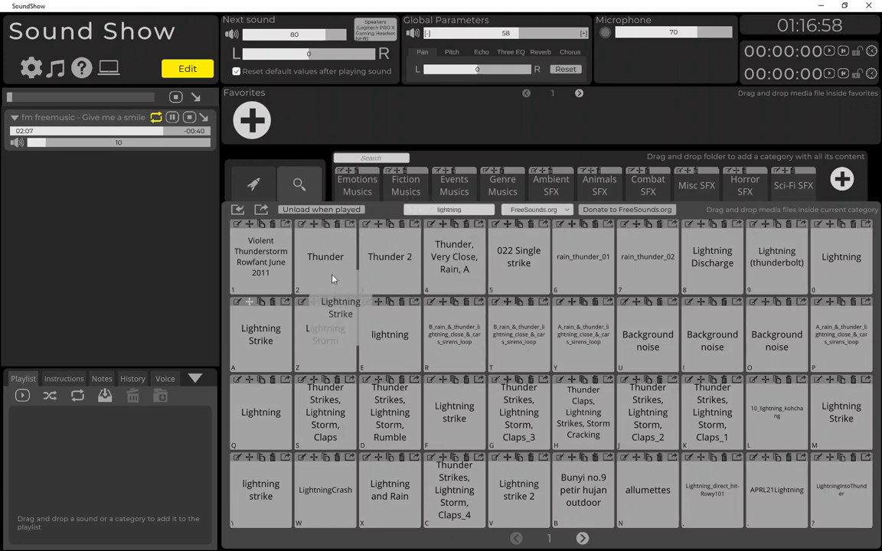
mouse_move(420, 226)
mouse_down()
mouse_move(572, 197)
mouse_move(559, 187)
mouse_move(441, 290)
mouse_move(285, 313)
mouse_up()
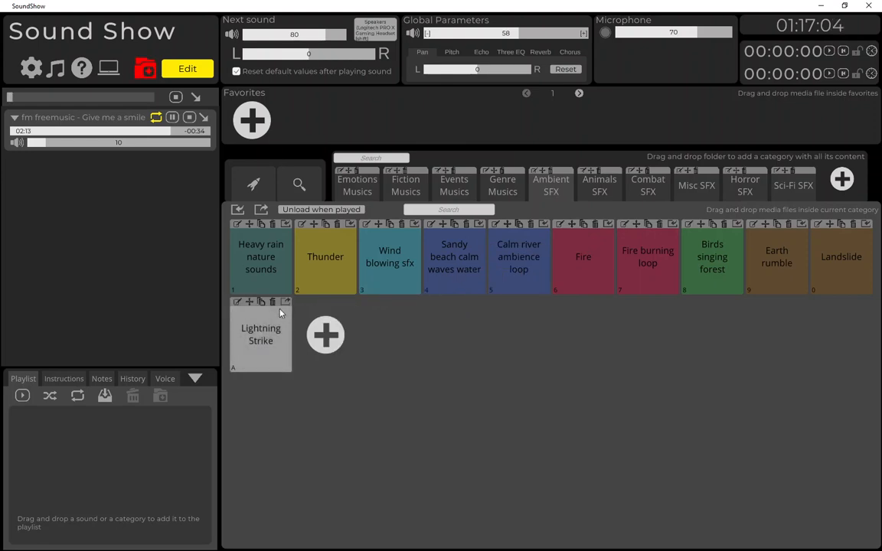
click(145, 69)
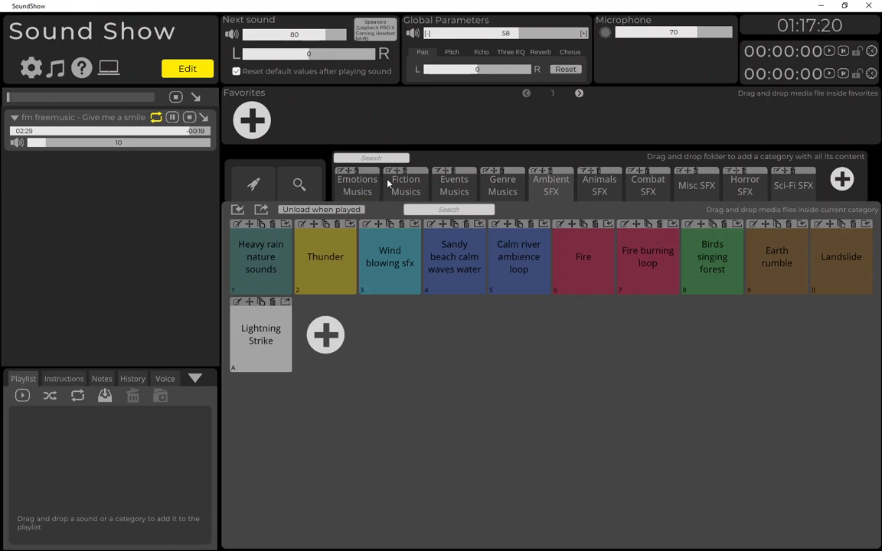
- Validate Lightning Strike's copyright details (author Turrus, attribution required) and fade out the background music
click(237, 303)
scroll(292, 299, down, 3)
scroll(291, 298, down, 2)
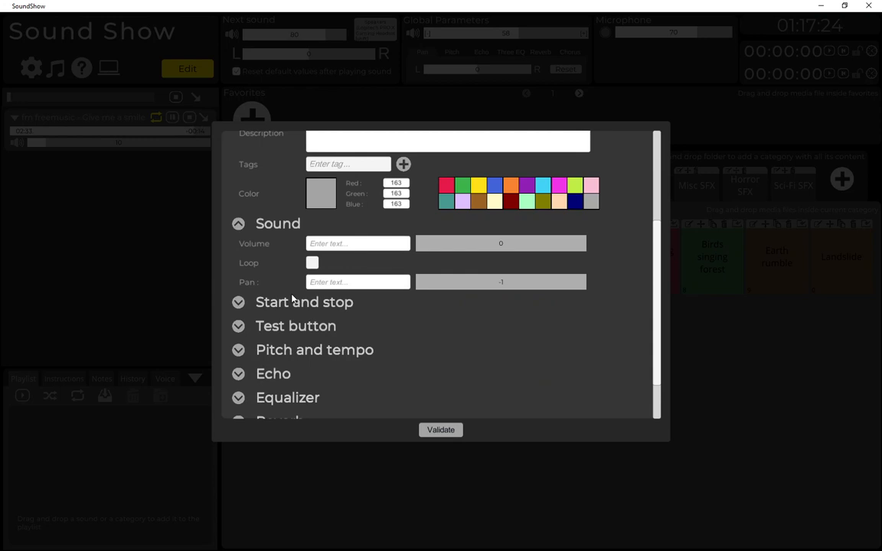
scroll(292, 298, down, 2)
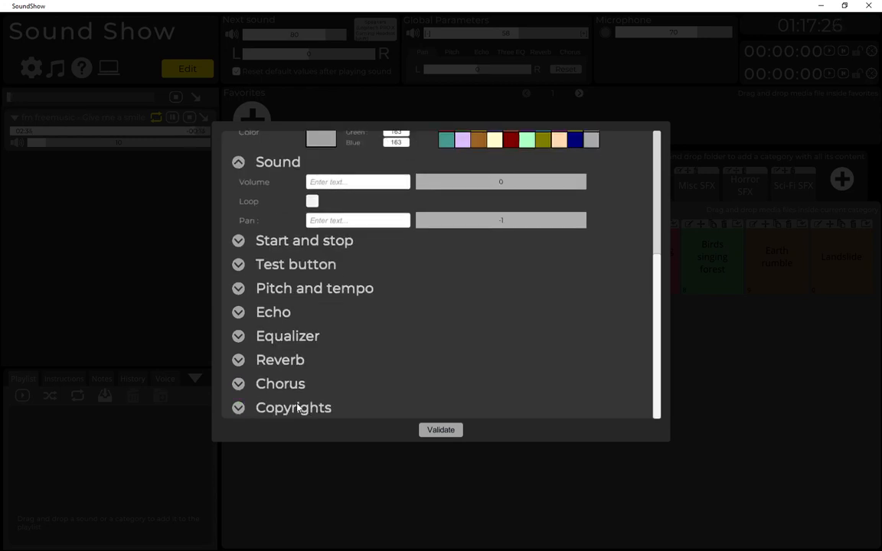
click(238, 409)
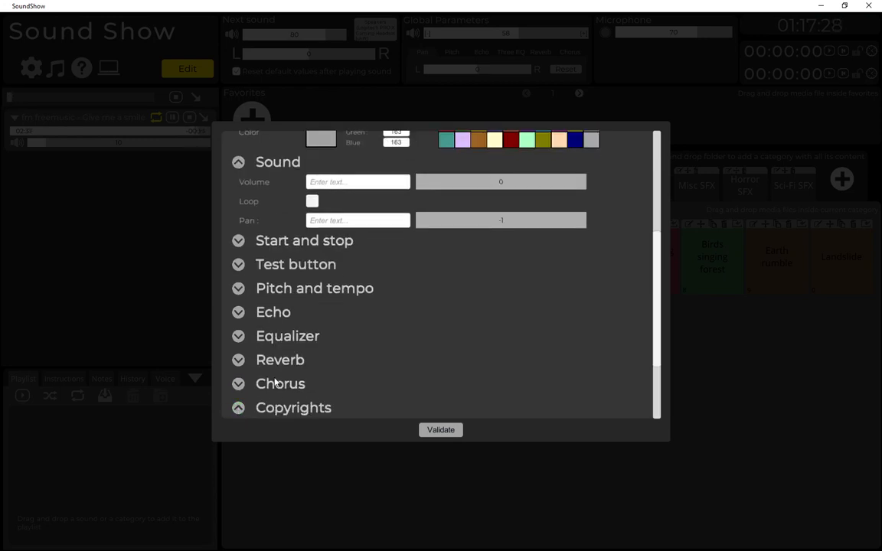
scroll(276, 383, down, 2)
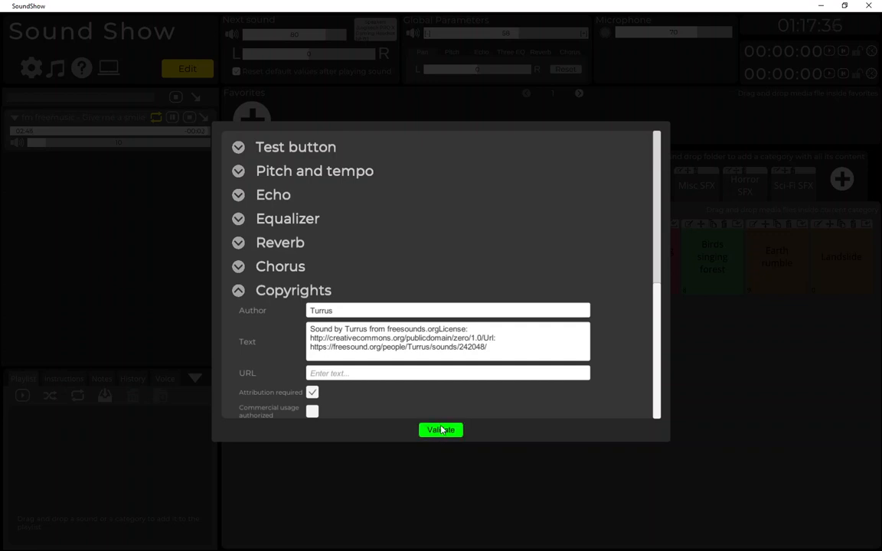
click(441, 431)
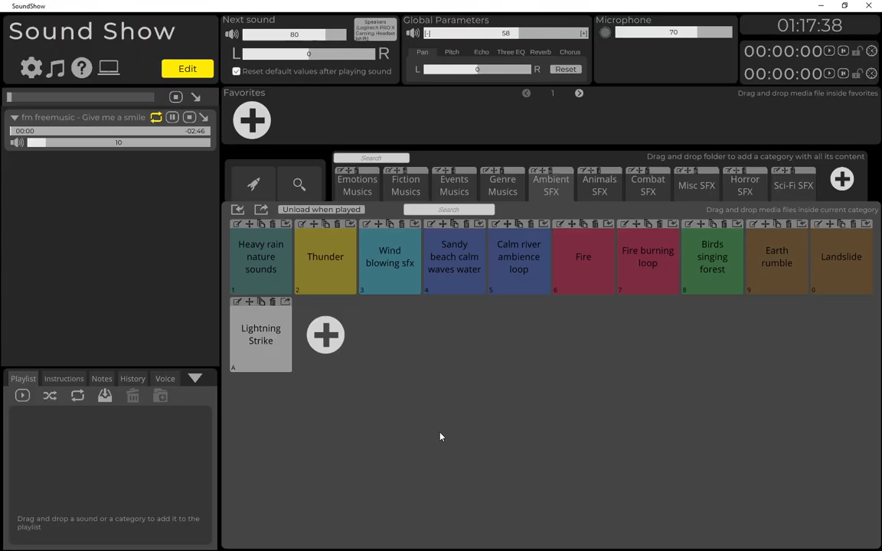
click(204, 119)
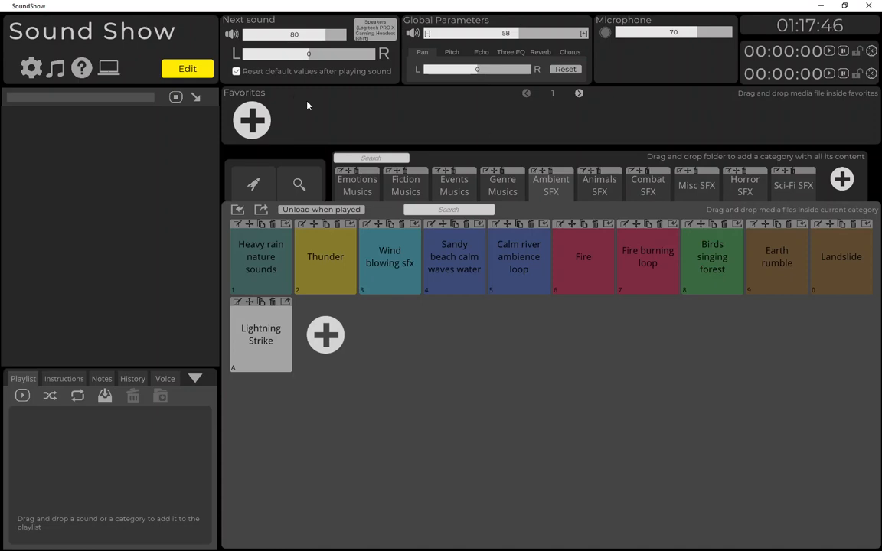
- In the Services options, clear the FreeSounds.org download cache and return to the sound board
click(32, 69)
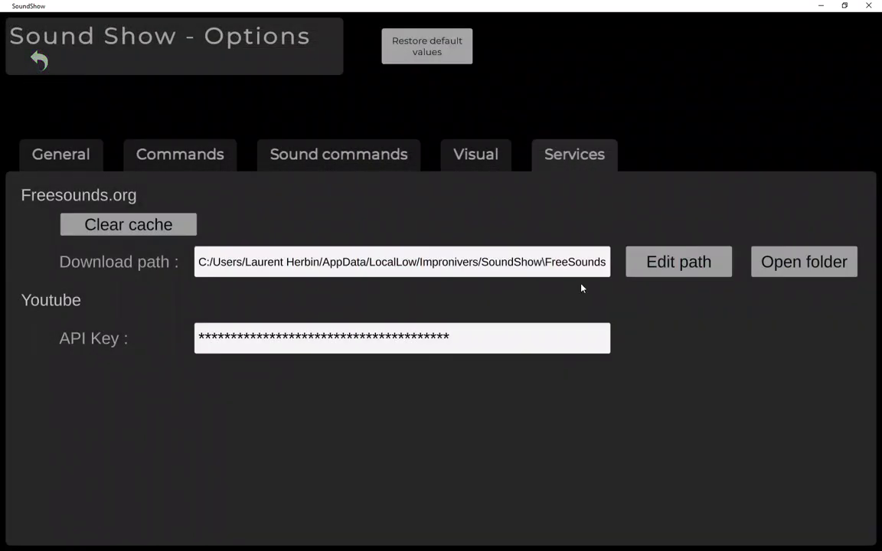
click(117, 233)
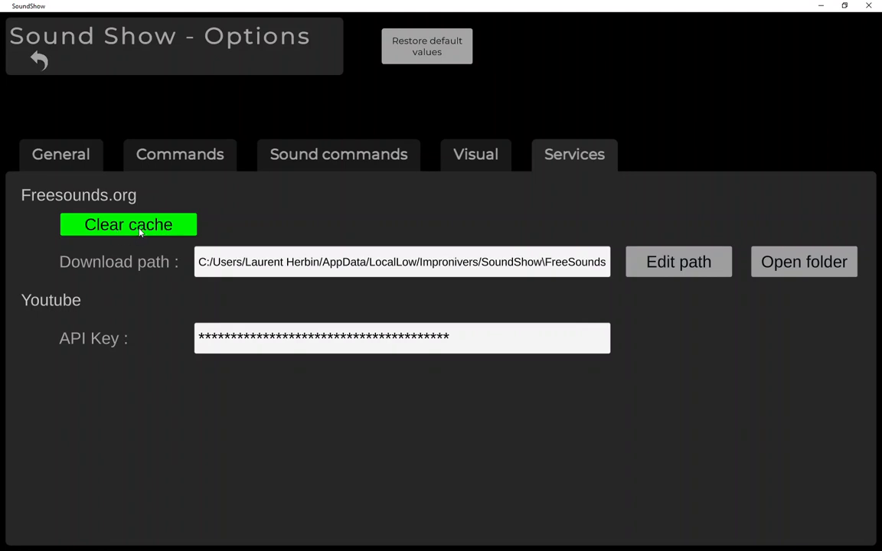
click(138, 230)
click(39, 62)
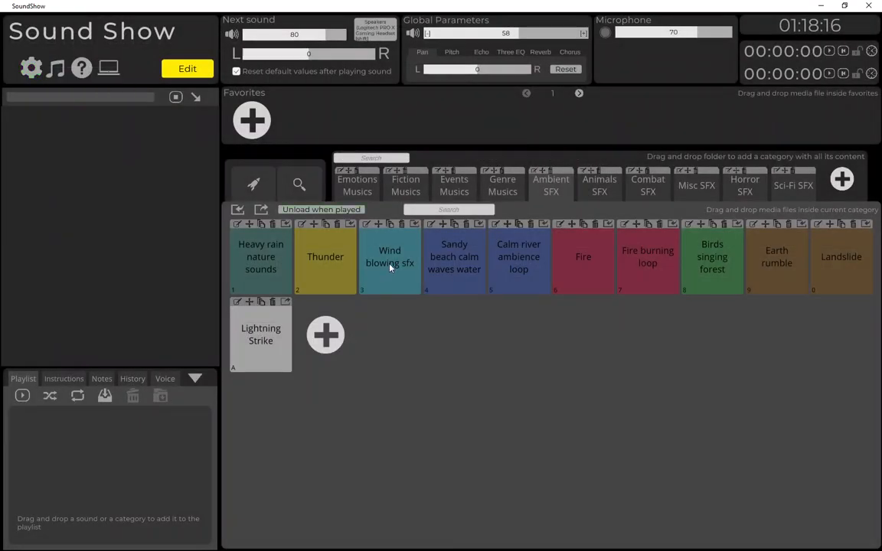